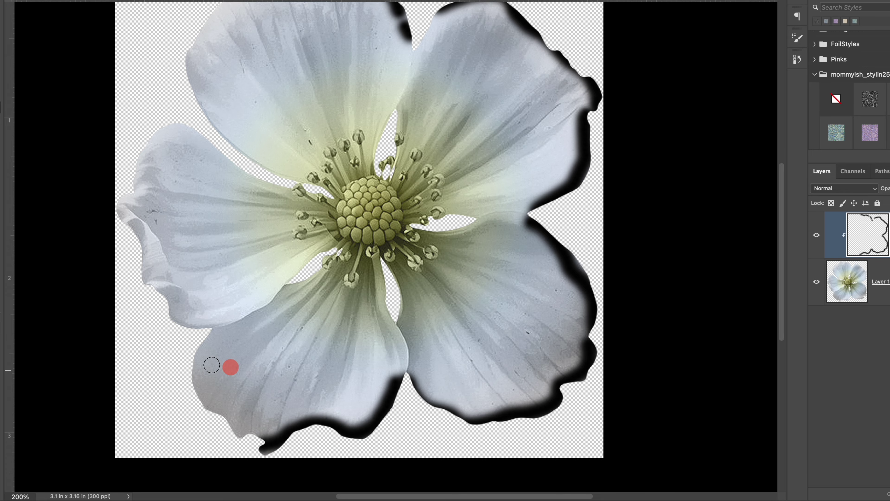
Paint black strokes along the outer edges of the remaining petals on the clipped layer to complete the flower's border
{"action": "mouse_move", "coordinate": [202, 346]}
{"action": "left_mouse_down"}
{"action": "mouse_move", "coordinate": [198, 389]}
{"action": "mouse_move", "coordinate": [264, 440]}
{"action": "left_mouse_up"}
{"action": "mouse_move", "coordinate": [184, 127]}
{"action": "left_mouse_down"}
{"action": "mouse_move", "coordinate": [122, 182]}
{"action": "mouse_move", "coordinate": [148, 278]}
{"action": "left_mouse_up"}
{"action": "left_click_drag", "start_coordinate": [208, 329], "coordinate": [150, 280]}
{"action": "scroll", "coordinate": [306, 121], "scroll_direction": "up", "scroll_amount": 4}
{"action": "mouse_move", "coordinate": [196, 258]}
{"action": "left_mouse_down"}
{"action": "mouse_move", "coordinate": [178, 211]}
{"action": "mouse_move", "coordinate": [268, 111]}
{"action": "left_mouse_up"}
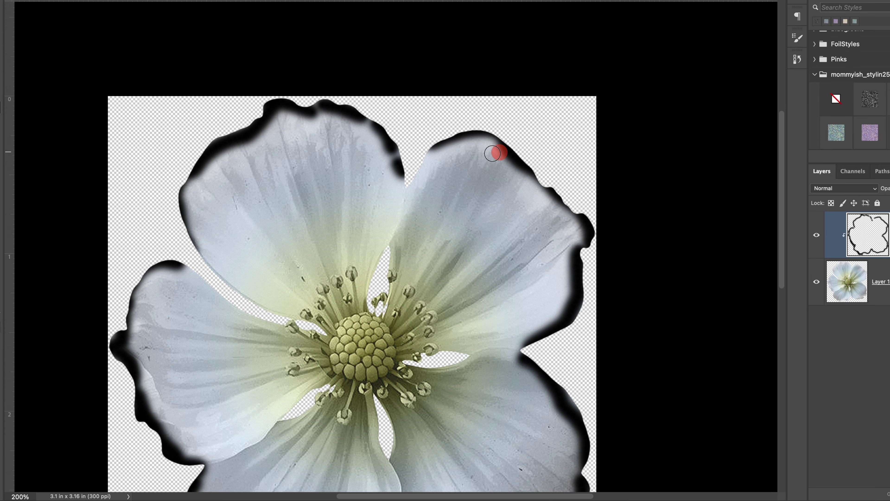
{"action": "left_click_drag", "start_coordinate": [192, 234], "coordinate": [201, 153]}
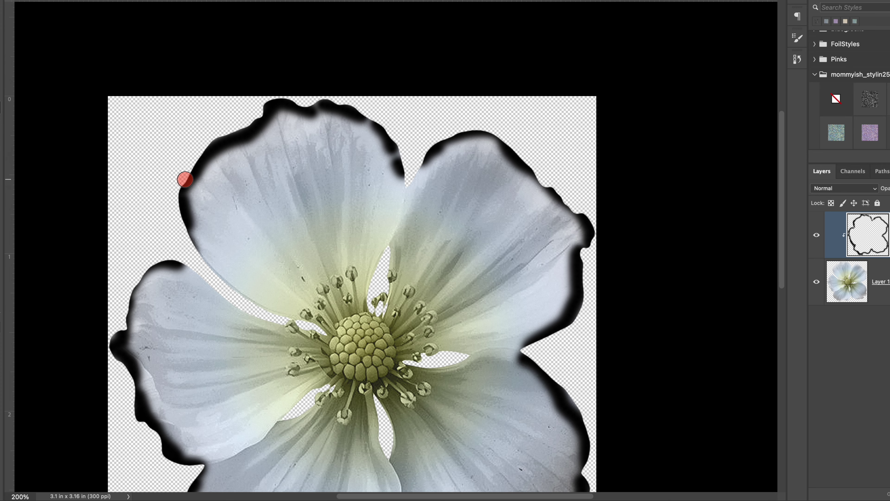
{"action": "left_click_drag", "start_coordinate": [182, 180], "coordinate": [187, 185]}
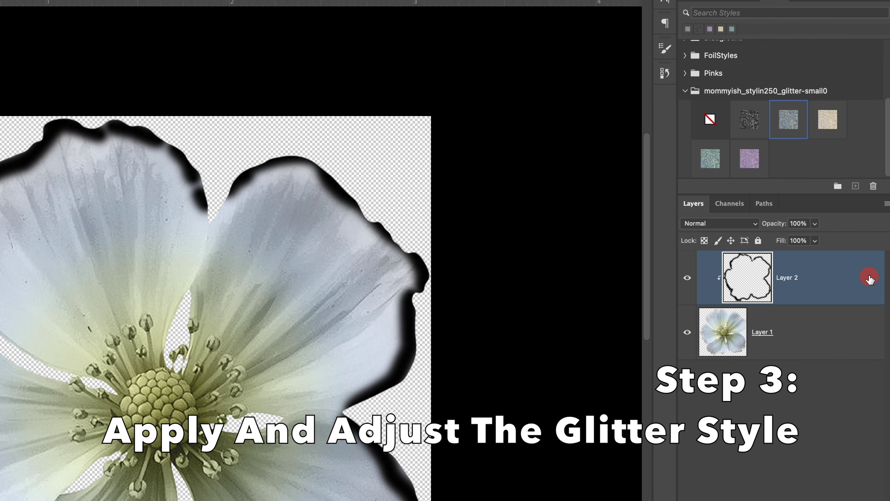
Apply the blue glitter style to Layer 2 and set its Pattern Overlay scale to 27% at 100% opacity
{"action": "left_click", "coordinate": [788, 126]}
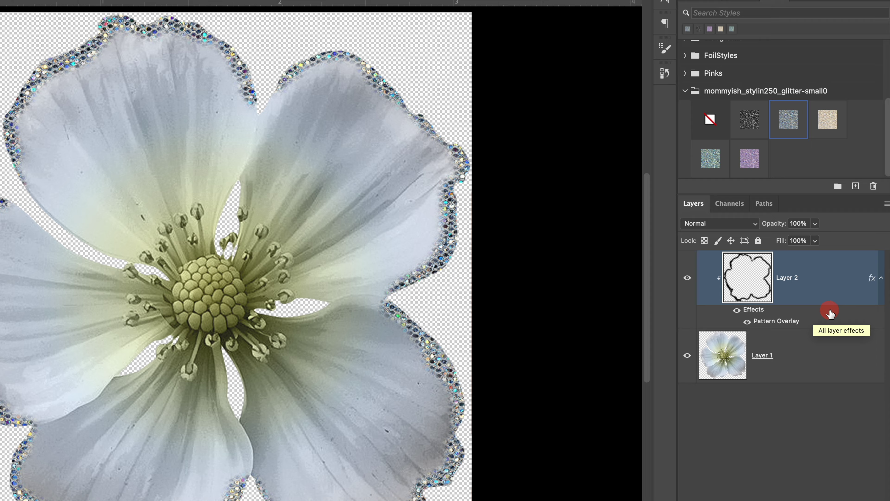
{"action": "double_click", "coordinate": [793, 320]}
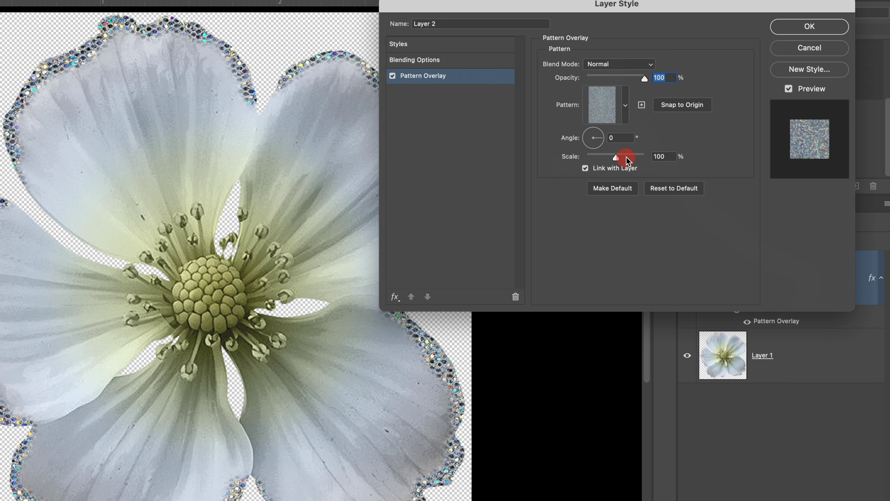
{"action": "left_click_drag", "start_coordinate": [616, 159], "coordinate": [596, 162]}
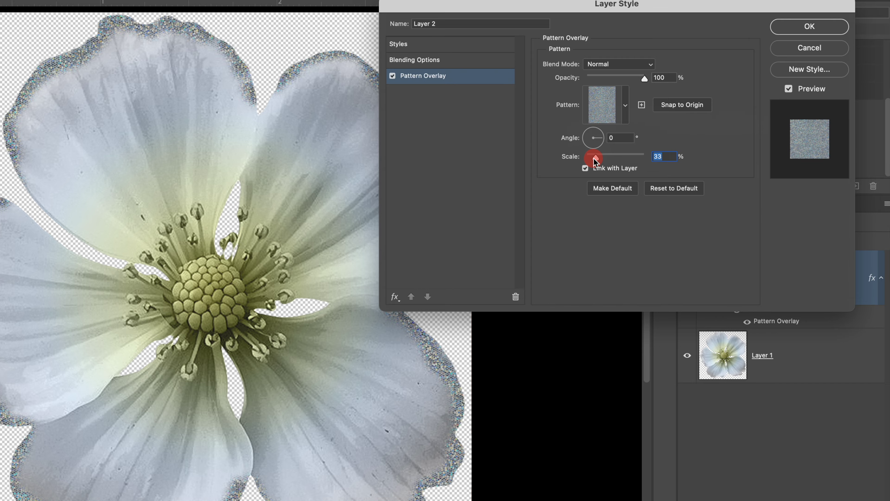
{"action": "left_click_drag", "start_coordinate": [596, 160], "coordinate": [593, 157]}
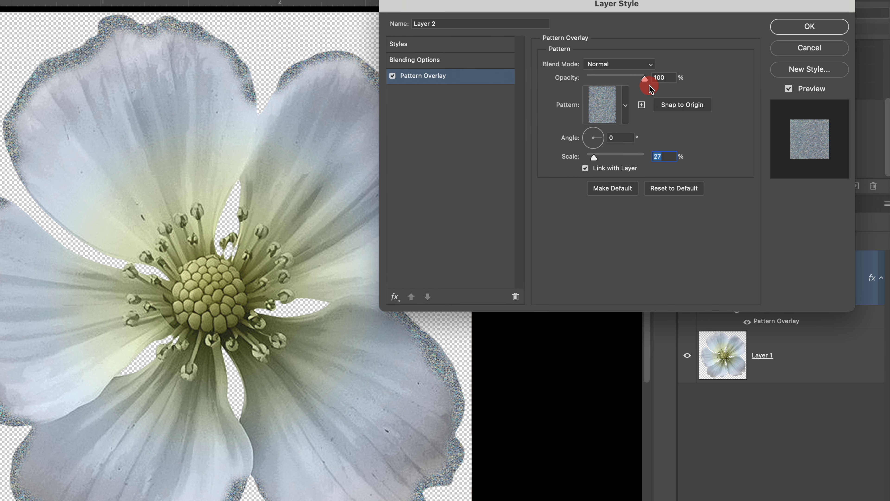
{"action": "left_click_drag", "start_coordinate": [644, 81], "coordinate": [686, 74]}
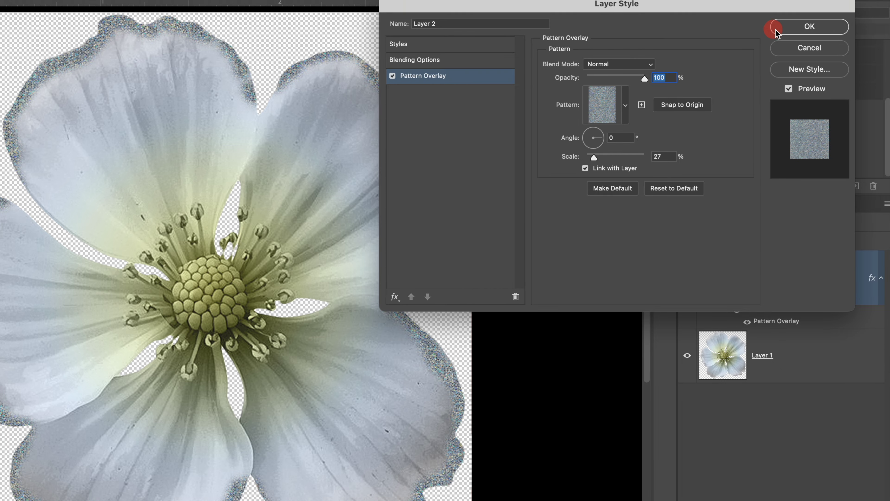
{"action": "left_click", "coordinate": [788, 26]}
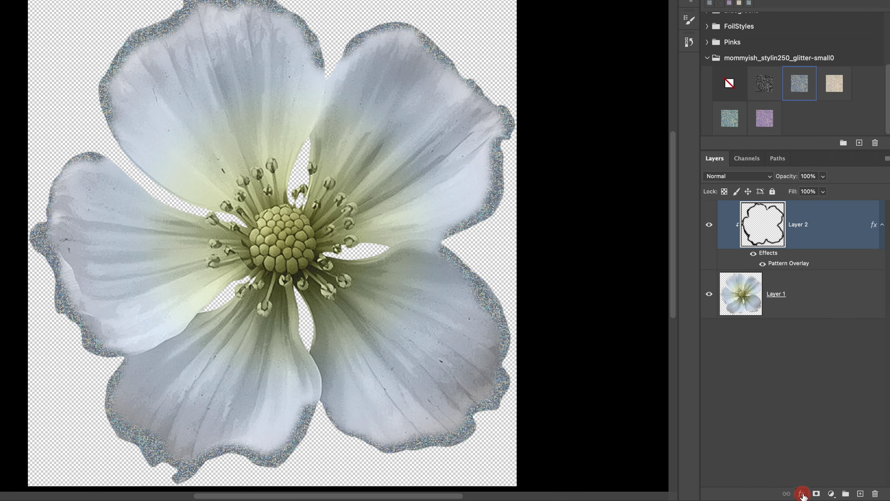
Add a Drop Shadow to Layer 2 with 16% opacity, 3 px size and Use Global Light off, and toggle its visibility to compare
{"action": "left_click", "coordinate": [802, 495]}
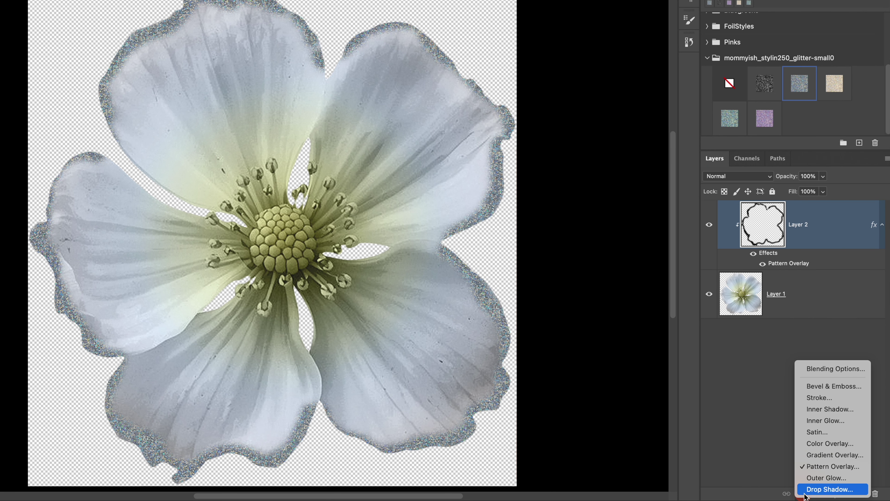
{"action": "left_click", "coordinate": [818, 489]}
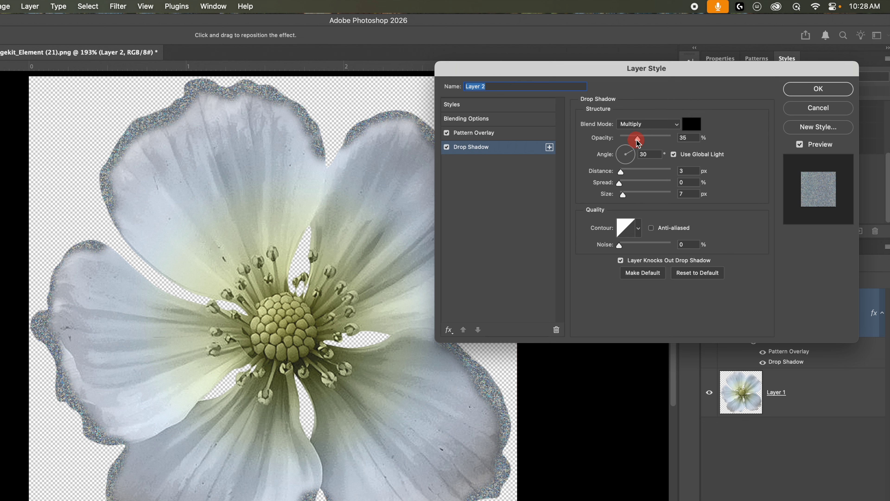
{"action": "left_click_drag", "start_coordinate": [637, 141], "coordinate": [627, 141]}
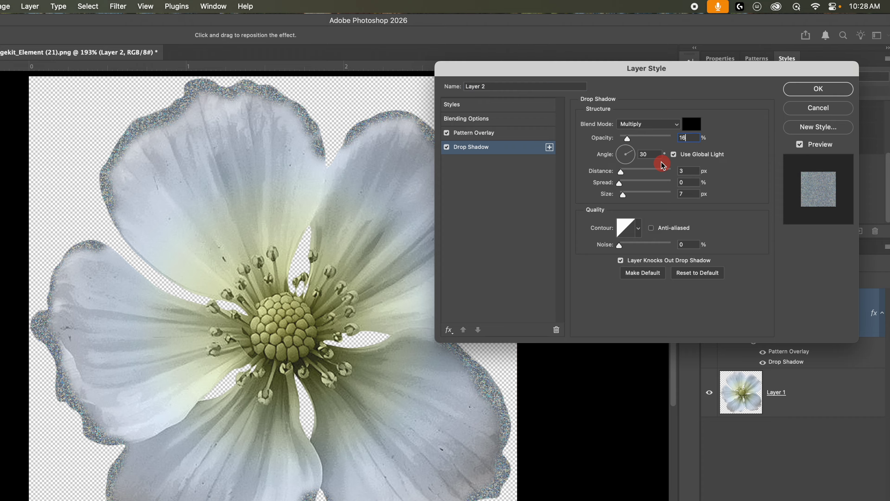
{"action": "left_click", "coordinate": [673, 155]}
{"action": "left_click_drag", "start_coordinate": [688, 194], "coordinate": [660, 182]}
{"action": "type", "text": "3"}
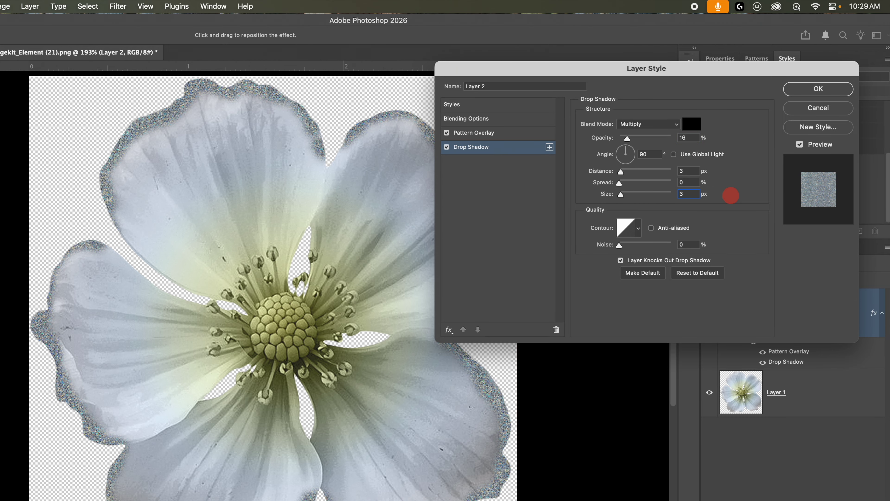
{"action": "left_click", "coordinate": [805, 88]}
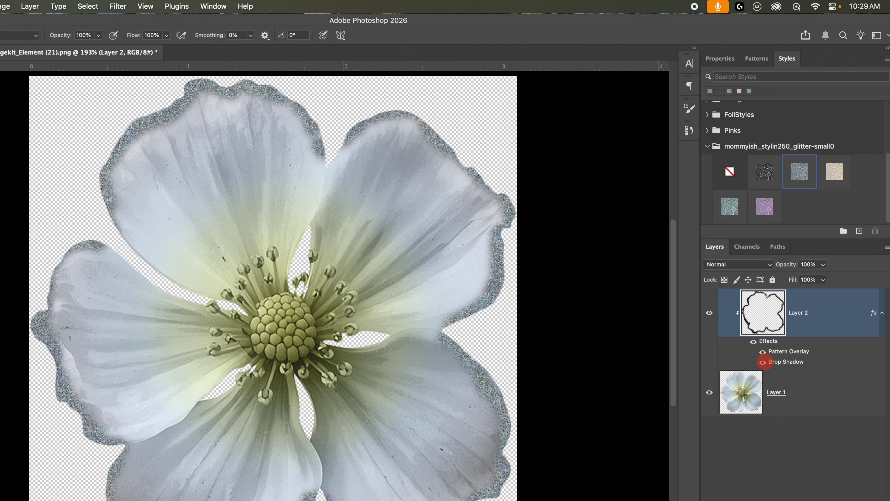
{"action": "left_click", "coordinate": [762, 362]}
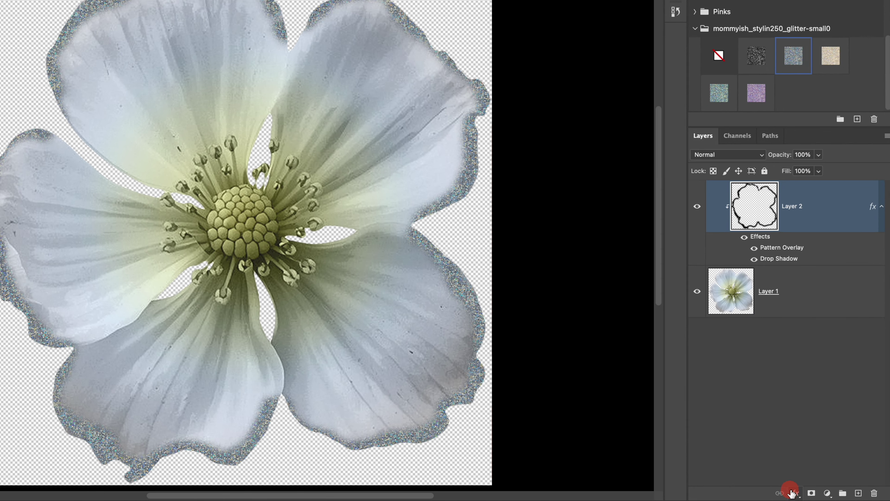
Add a Color Overlay to Layer 2 using the Color blend mode and gray 797878
{"action": "left_click", "coordinate": [795, 494]}
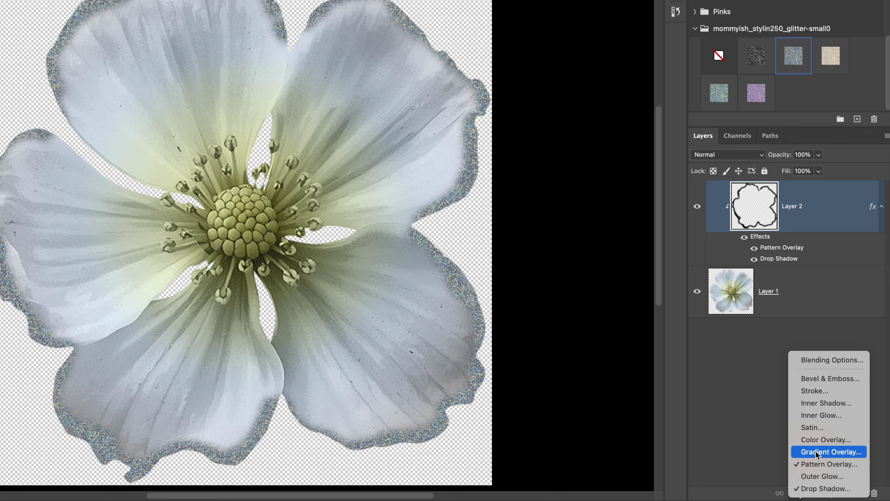
{"action": "left_click", "coordinate": [856, 439]}
{"action": "left_click", "coordinate": [657, 111]}
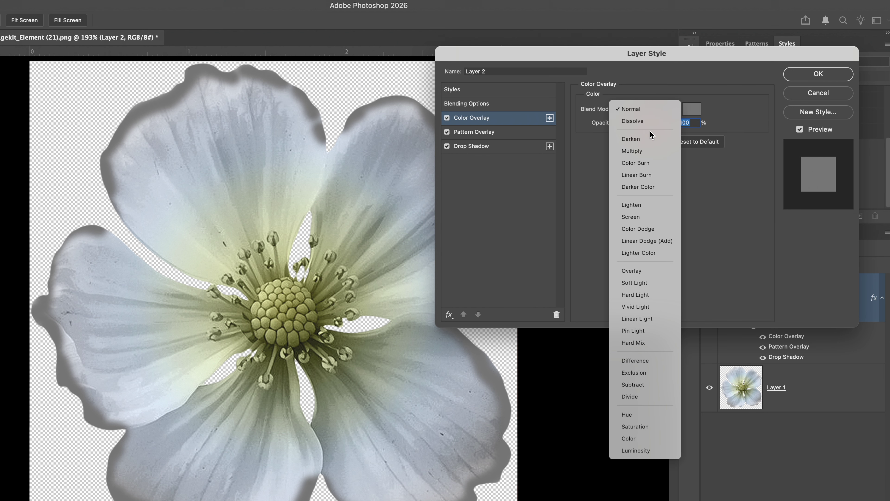
{"action": "left_click", "coordinate": [629, 439]}
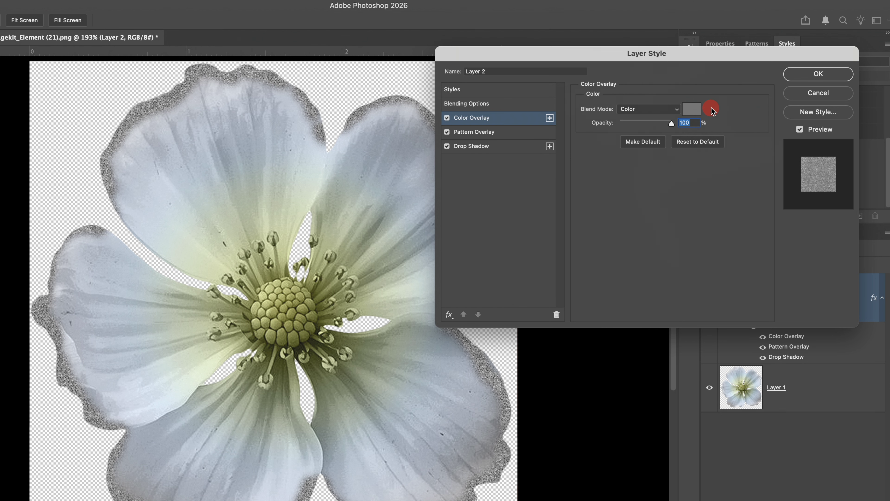
{"action": "left_click", "coordinate": [691, 109]}
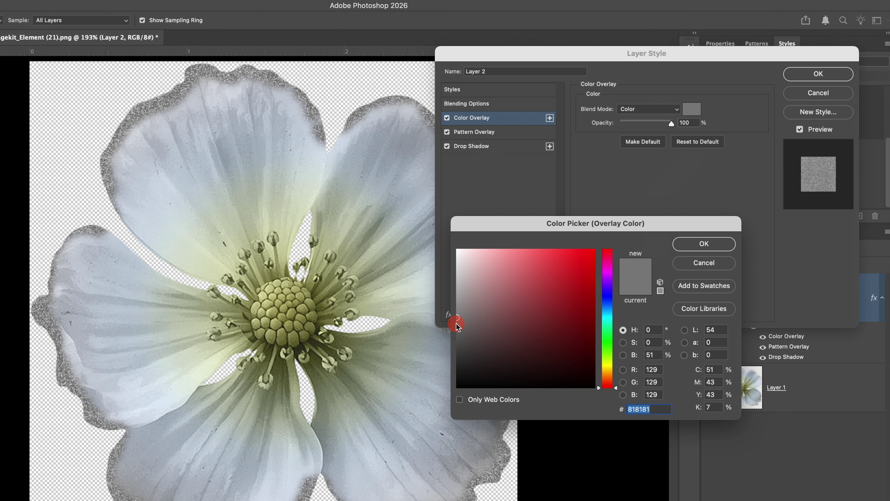
{"action": "left_click", "coordinate": [724, 246]}
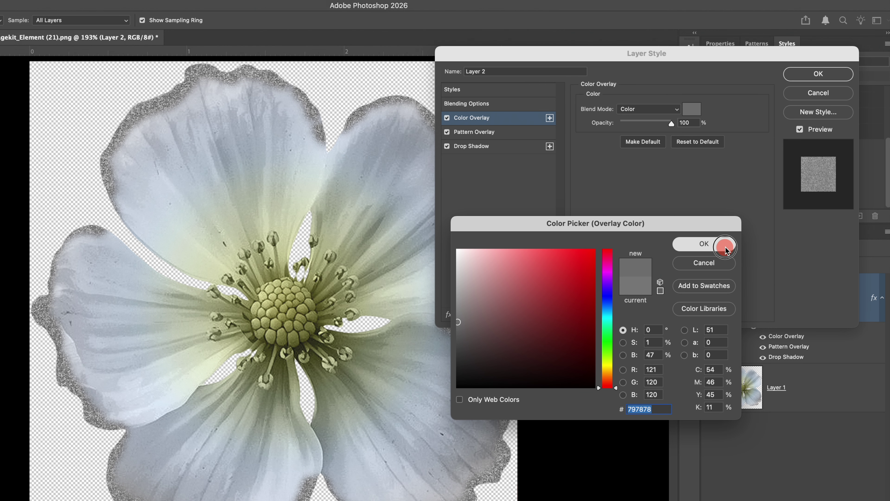
{"action": "left_click", "coordinate": [795, 74]}
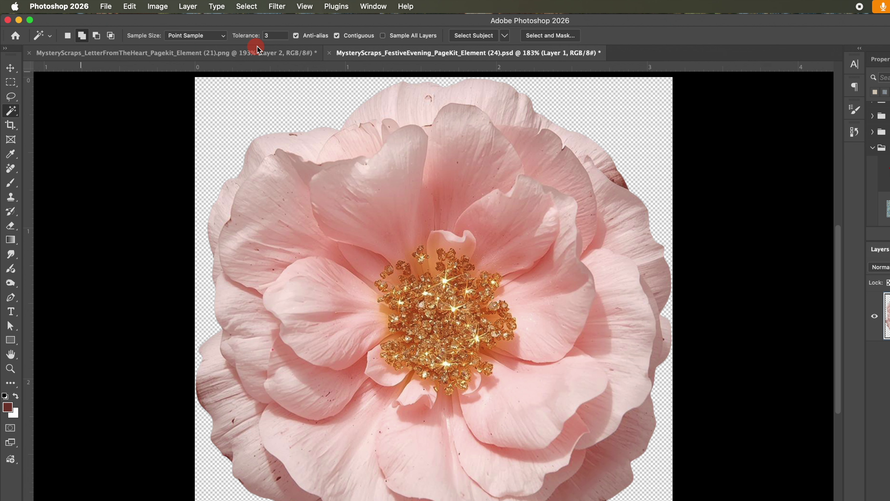
Set the Magic Wand tolerance to 0 and select small patches on the pink flower's upper, left and inner right petals
{"action": "left_click_drag", "start_coordinate": [279, 36], "coordinate": [252, 41]}
{"action": "type", "text": "0"}
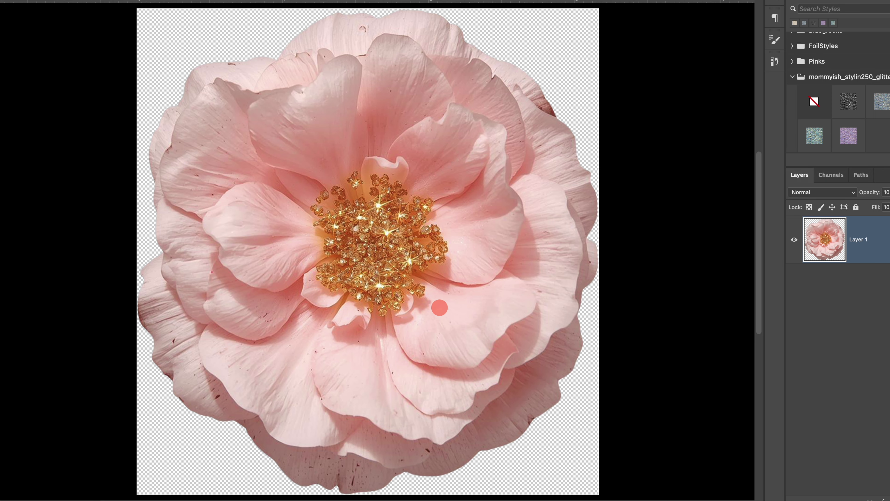
{"action": "left_click", "coordinate": [454, 298]}
{"action": "left_click_drag", "start_coordinate": [413, 53], "coordinate": [508, 142]}
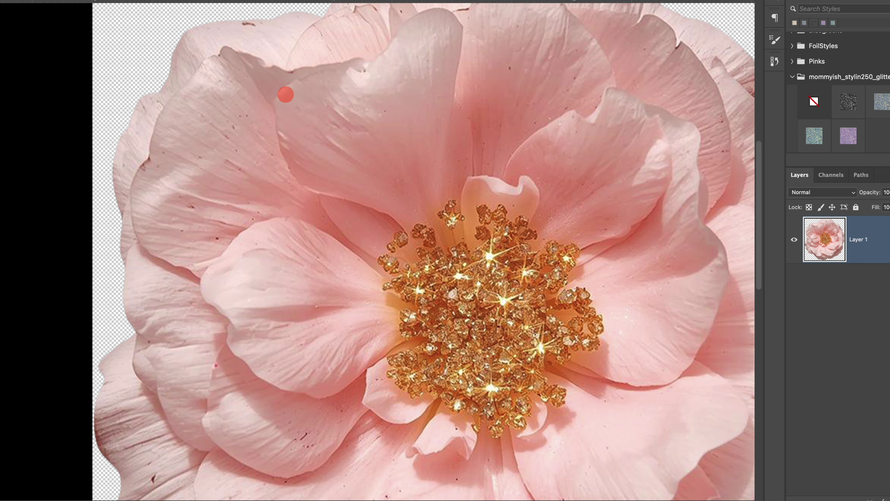
{"action": "left_click", "coordinate": [286, 94]}
{"action": "left_click", "coordinate": [258, 335]}
{"action": "left_click", "coordinate": [326, 310]}
{"action": "left_click", "coordinate": [353, 401]}
{"action": "left_click", "coordinate": [114, 432]}
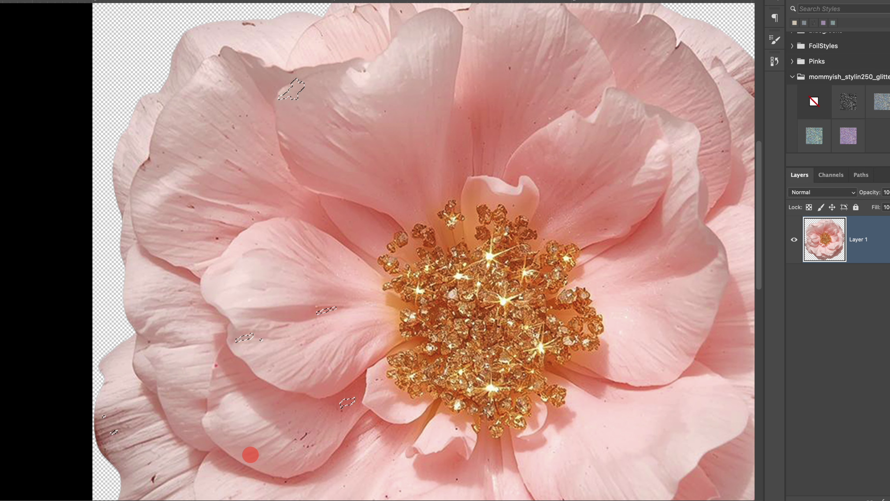
{"action": "left_click", "coordinate": [679, 338]}
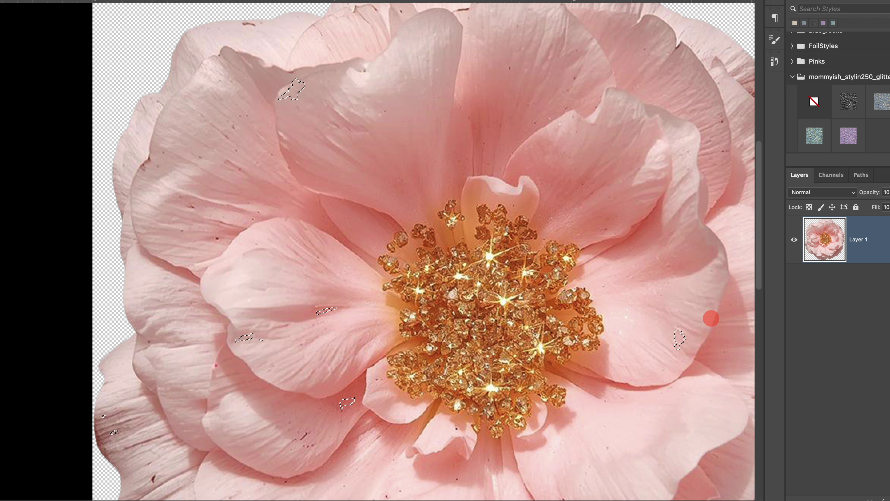
Add small patches on the outer right petals to the selection, undoing an unwanted pick
{"action": "left_click_drag", "start_coordinate": [701, 332], "coordinate": [522, 332]}
{"action": "left_click", "coordinate": [559, 187]}
{"action": "left_click", "coordinate": [615, 212]}
{"action": "left_click", "coordinate": [603, 307]}
{"action": "left_click", "coordinate": [612, 421]}
{"action": "scroll", "coordinate": [480, 442], "scroll_direction": "down", "scroll_amount": 5}
{"action": "key", "text": "ctrl+z"}
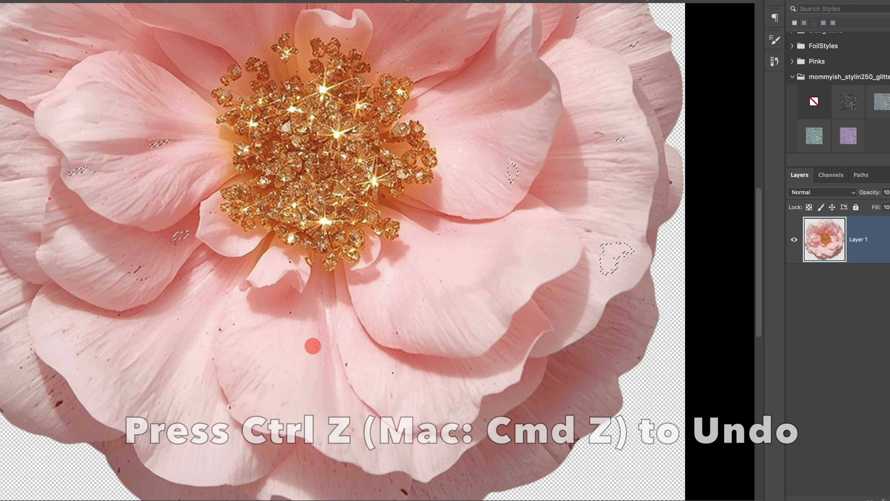
Extend the selection with patches on the lower and left petals, undoing the pick on the large lower-left petal
{"action": "scroll", "coordinate": [349, 470], "scroll_direction": "down", "scroll_amount": 3}
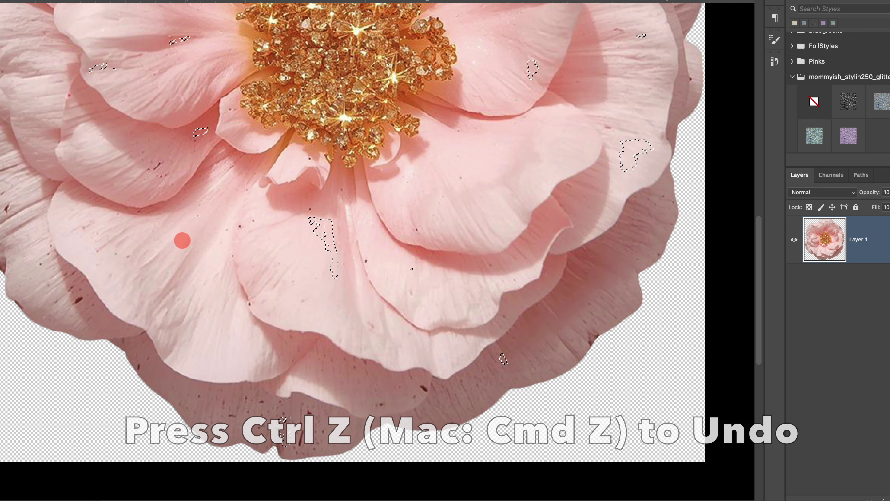
{"action": "left_click", "coordinate": [179, 239]}
{"action": "key", "text": "ctrl+z"}
{"action": "left_click", "coordinate": [76, 149]}
{"action": "left_click", "coordinate": [128, 181]}
{"action": "key", "text": "ctrl+0"}
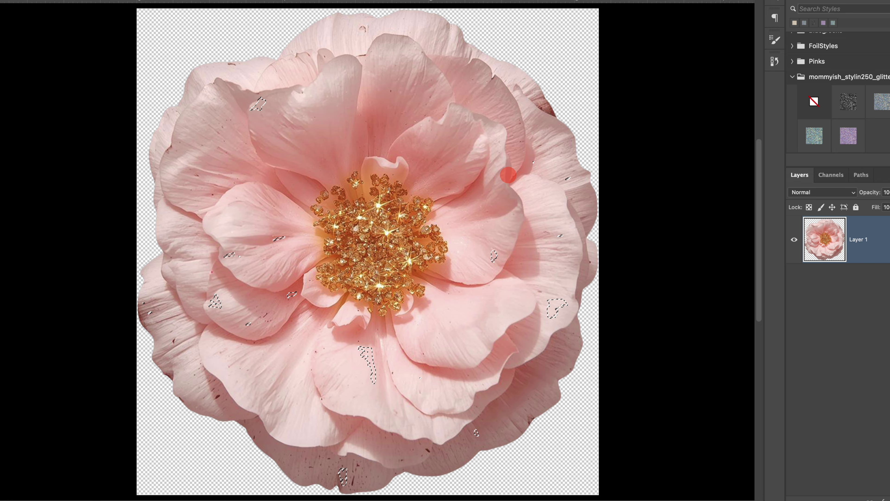
Copy the selected petal patches onto a new layer and apply the cream glitter style to it
{"action": "key", "text": "ctrl+c"}
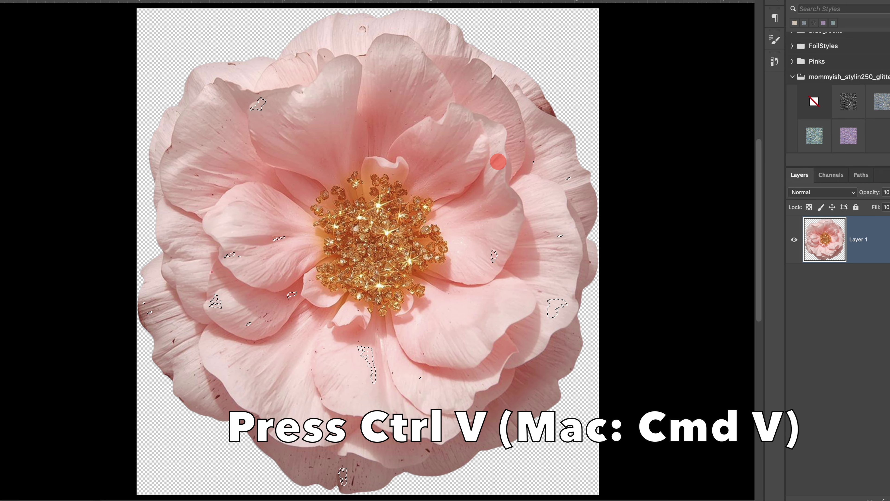
{"action": "key", "text": "ctrl+v"}
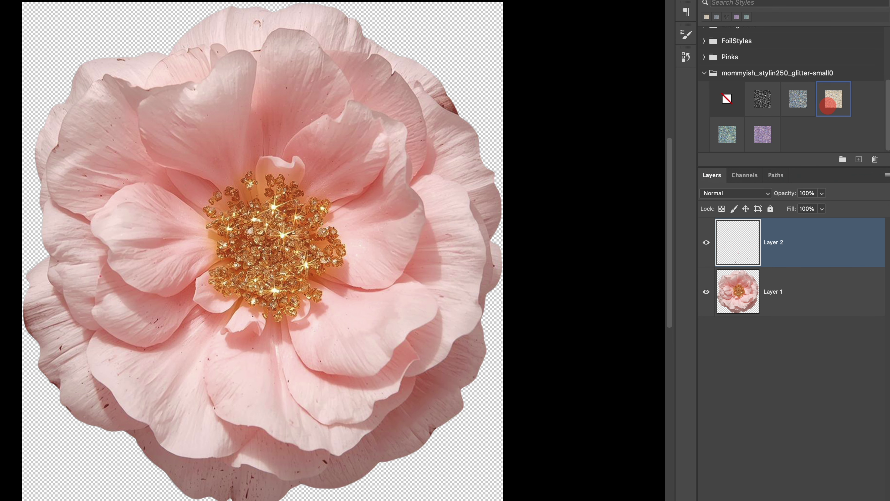
{"action": "left_click_drag", "start_coordinate": [833, 101], "coordinate": [843, 229]}
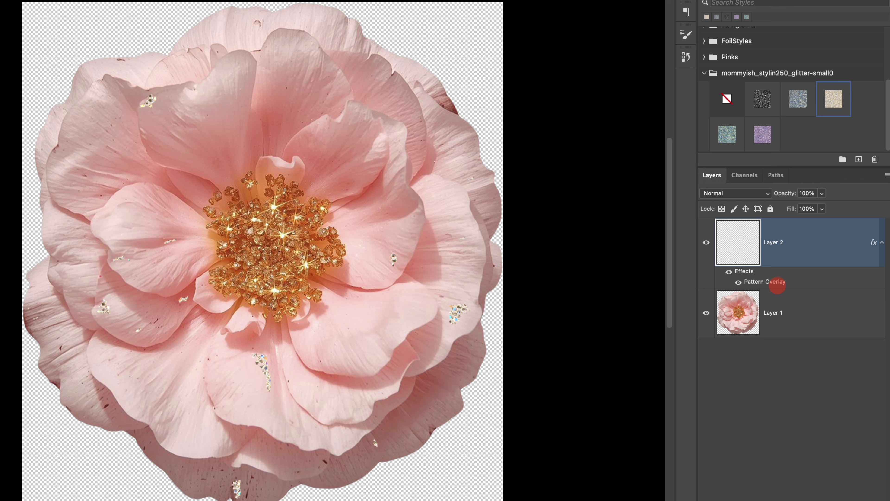
Set the Pattern Overlay scale of the glitter patches to 25%
{"action": "double_click", "coordinate": [782, 285]}
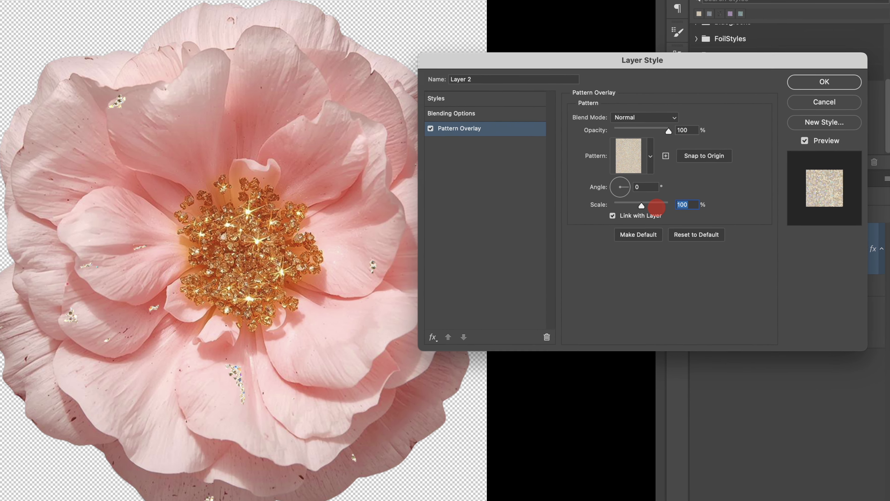
{"action": "type", "text": "25"}
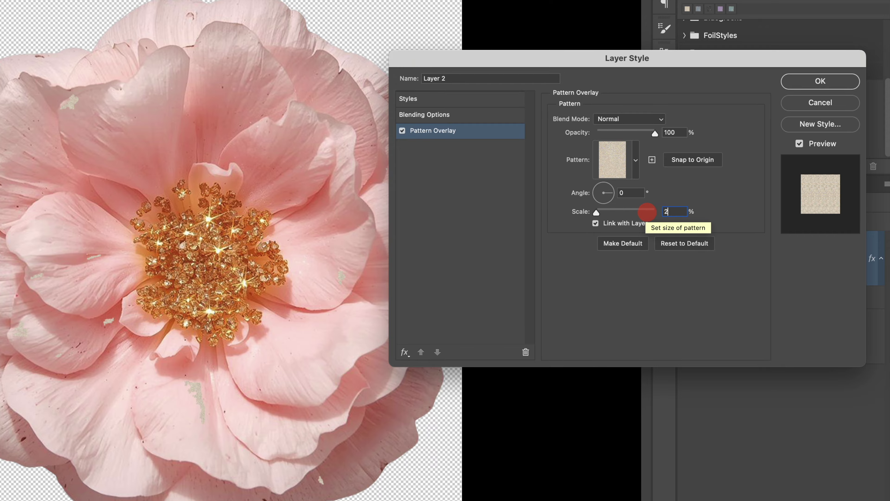
{"action": "left_click", "coordinate": [809, 84]}
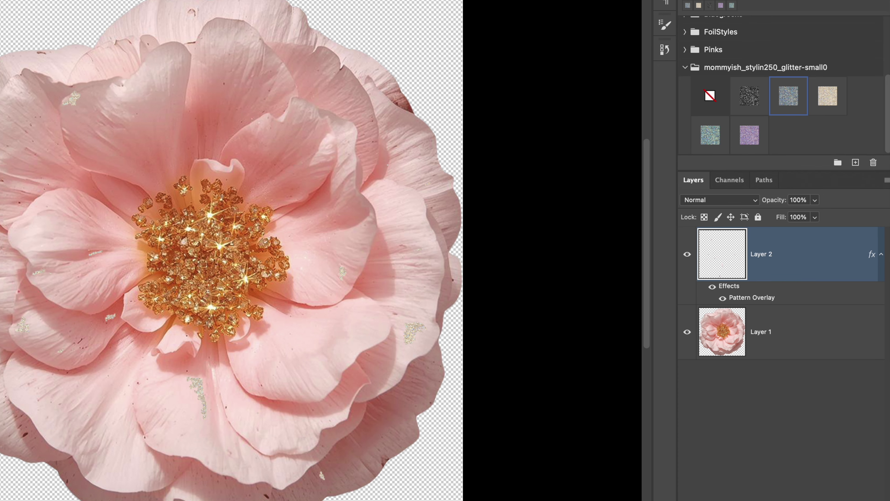
Add a drop shadow and a color overlay of #382409 in Color blend mode to the glitter petal patches
{"action": "left_click", "coordinate": [780, 500]}
{"action": "left_click", "coordinate": [786, 454]}
{"action": "left_click_drag", "start_coordinate": [625, 82], "coordinate": [612, 84]}
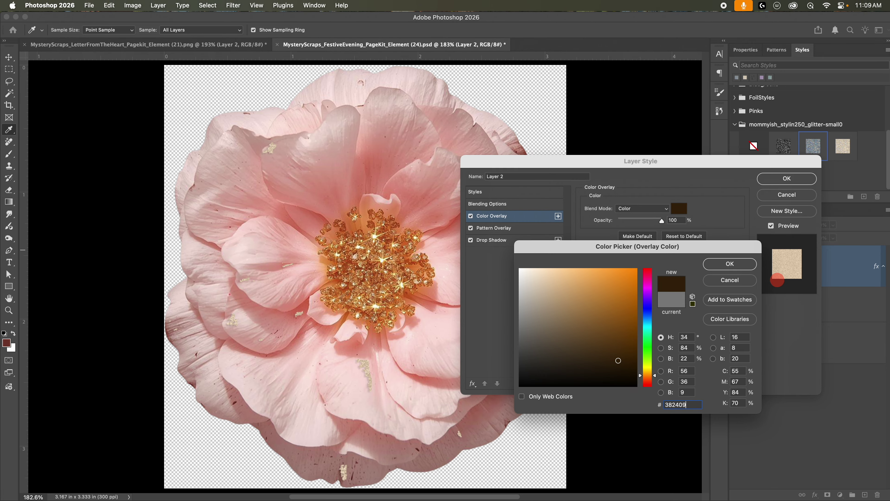
{"action": "left_click", "coordinate": [736, 269]}
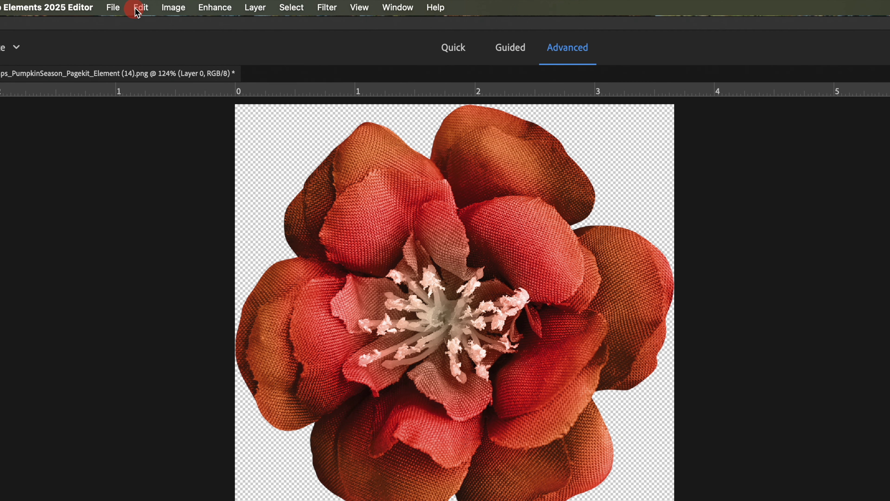
Switch to Photoshop Elements and load the mommyish_stylin250 glitter-small .asl styles file through the Preset Manager
{"action": "left_click", "coordinate": [137, 8]}
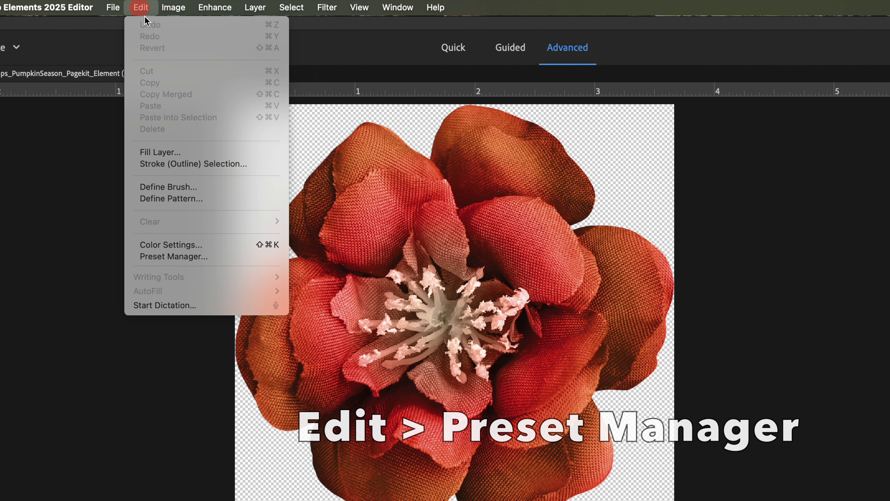
{"action": "left_click", "coordinate": [197, 258]}
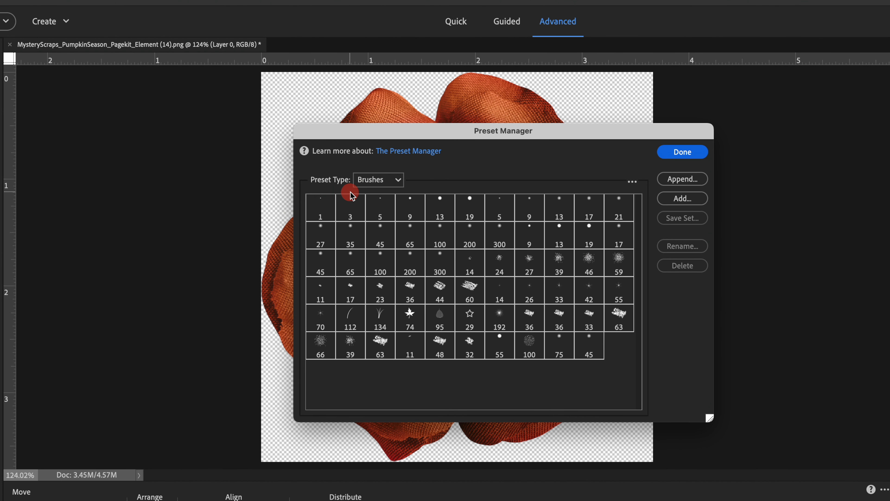
{"action": "left_click", "coordinate": [381, 183]}
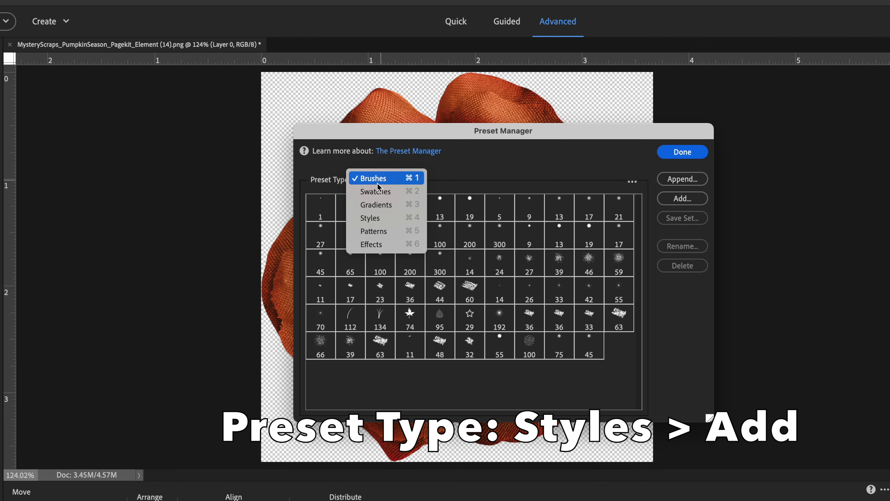
{"action": "left_click", "coordinate": [387, 220]}
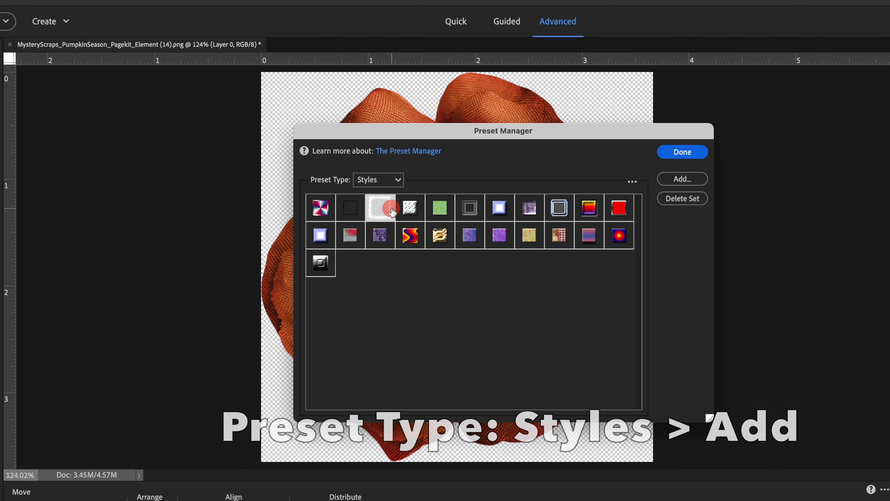
{"action": "left_click", "coordinate": [688, 182]}
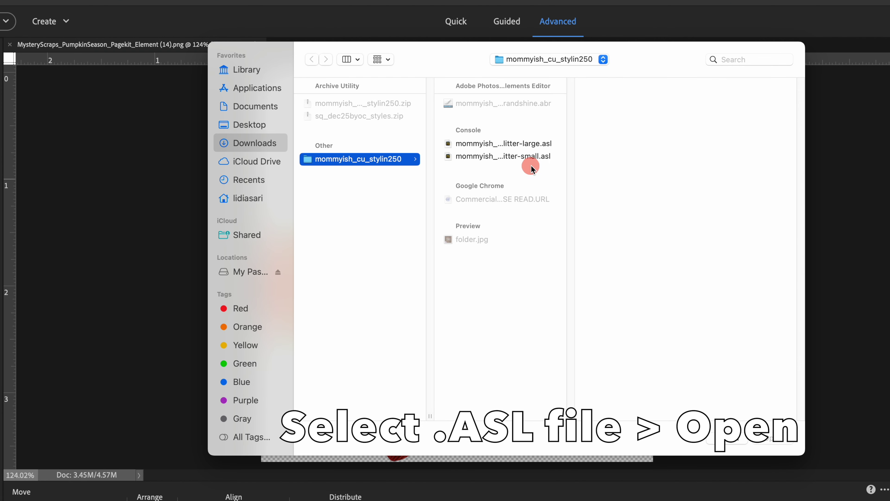
{"action": "left_click", "coordinate": [534, 160]}
{"action": "left_click", "coordinate": [776, 443]}
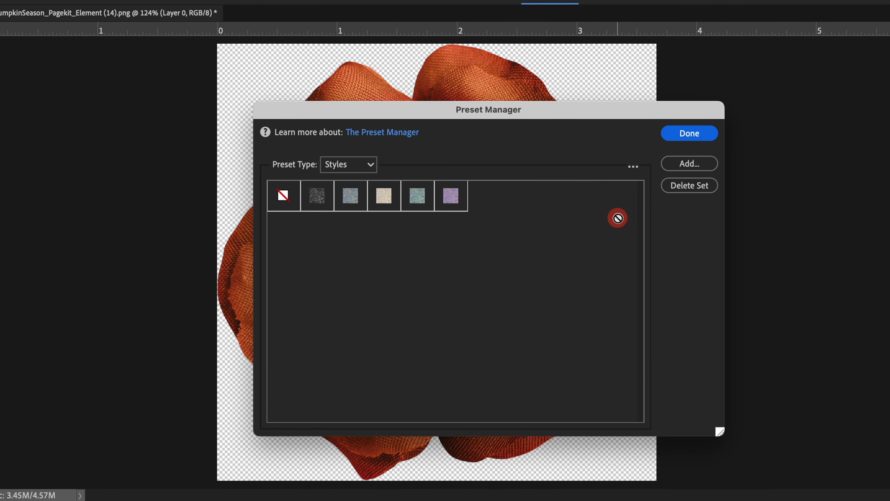
{"action": "left_click", "coordinate": [633, 179]}
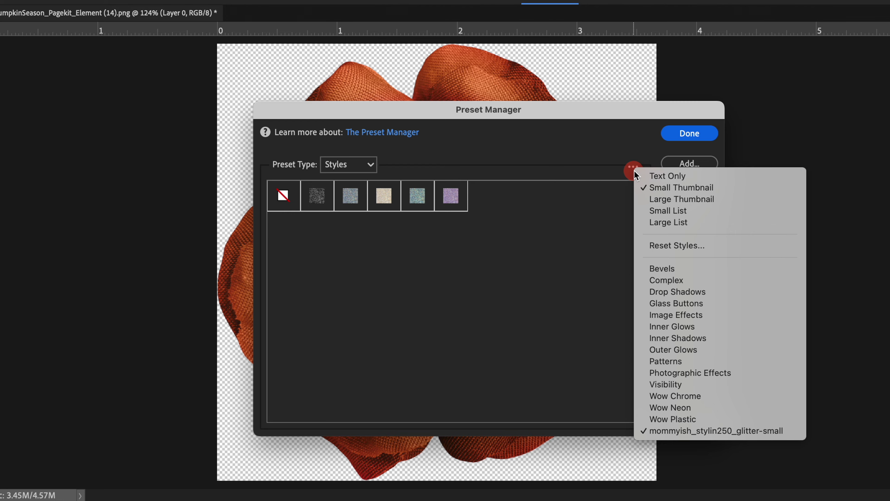
{"action": "left_click", "coordinate": [626, 183]}
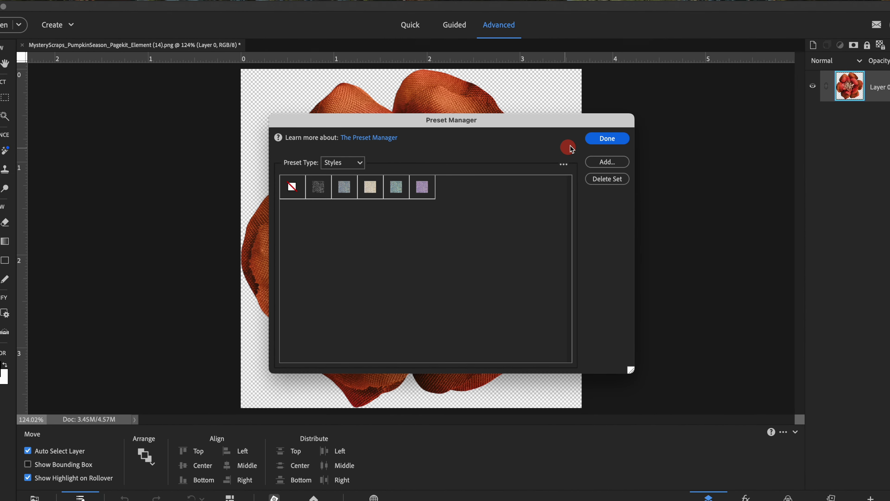
{"action": "left_click", "coordinate": [683, 133]}
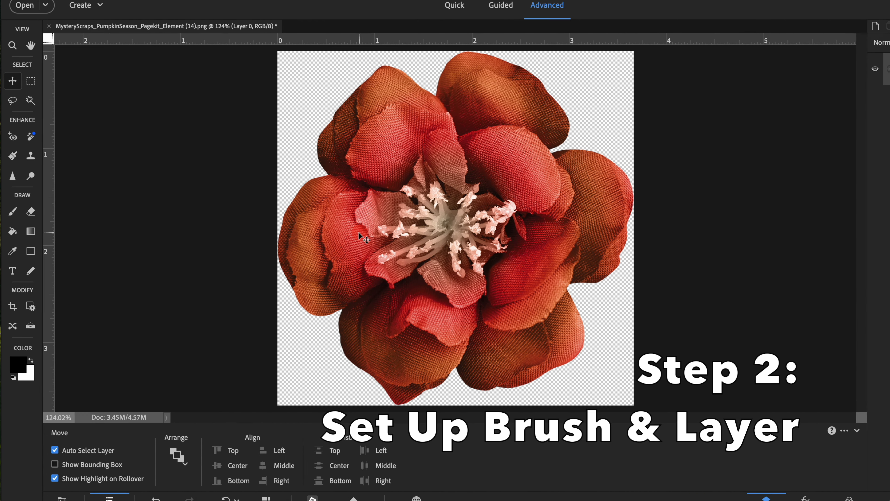
Activate the Brush tool with a Soft Round tip from the Default Brushes
{"action": "left_click", "coordinate": [12, 218]}
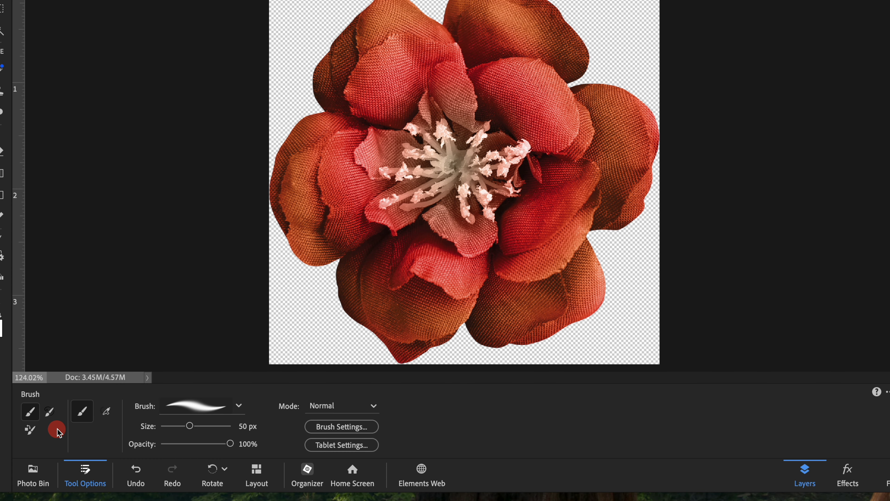
{"action": "left_click", "coordinate": [204, 409]}
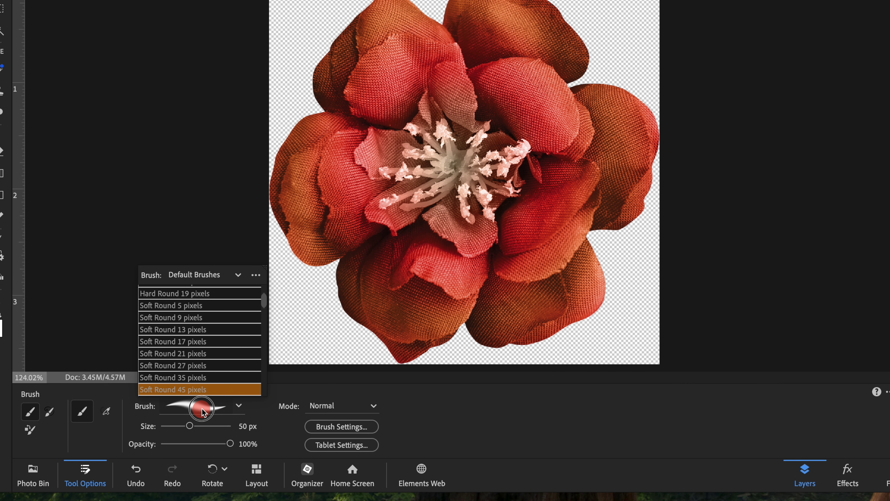
{"action": "left_click", "coordinate": [199, 274]}
{"action": "left_click", "coordinate": [198, 274]}
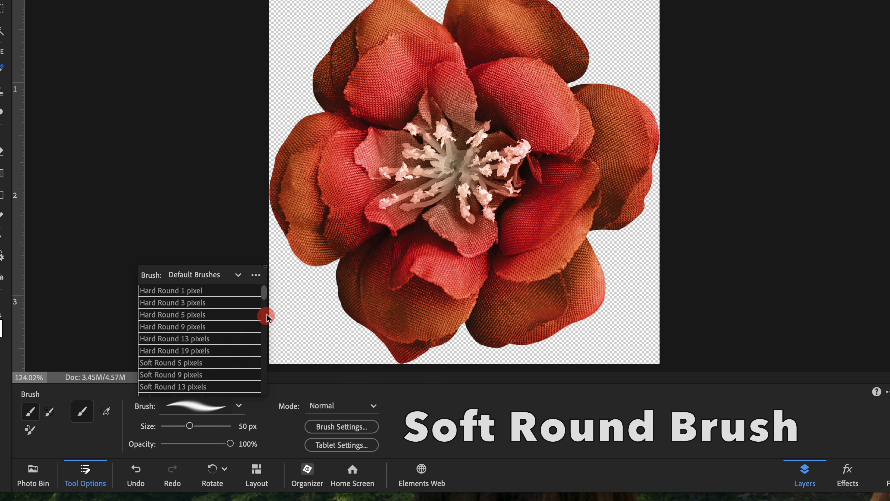
{"action": "left_click_drag", "start_coordinate": [265, 296], "coordinate": [265, 312]}
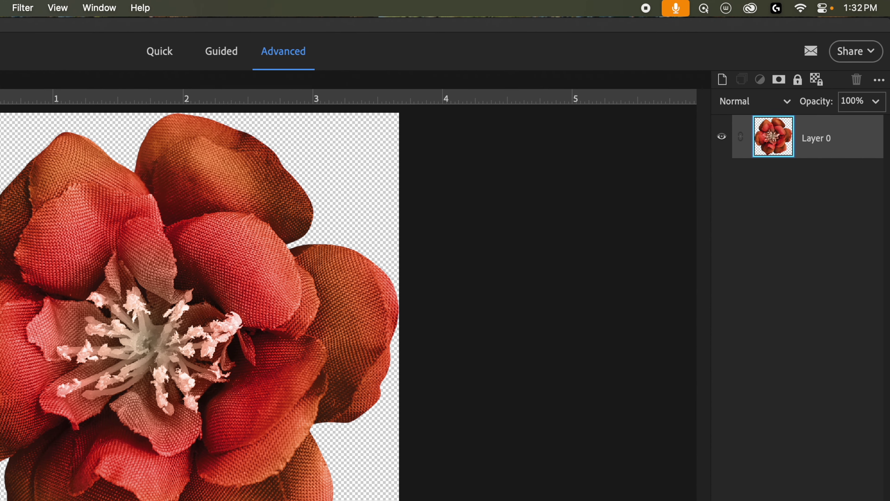
Create a new layer above the red flower and clip it to the flower layer
{"action": "left_click", "coordinate": [719, 81]}
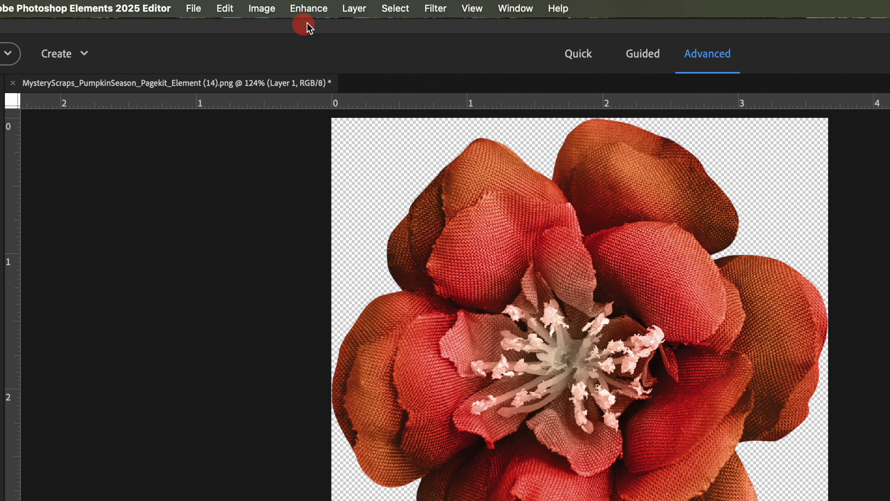
{"action": "left_click", "coordinate": [354, 8]}
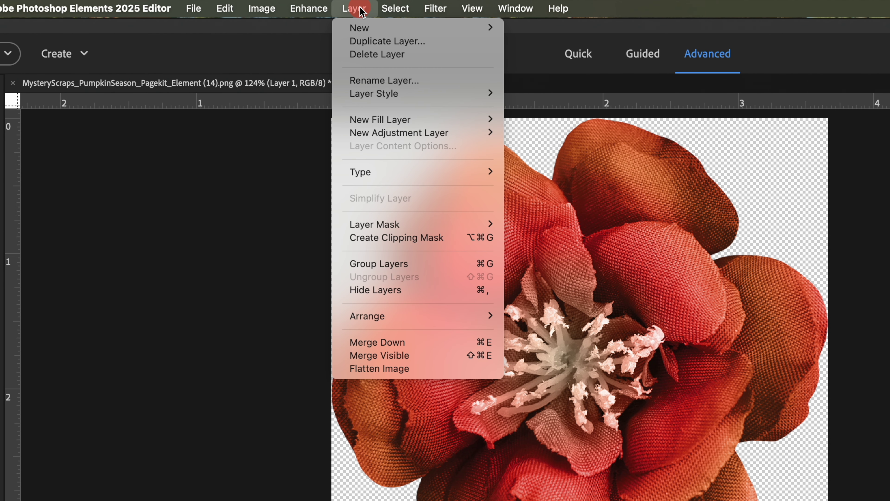
{"action": "left_click", "coordinate": [402, 241]}
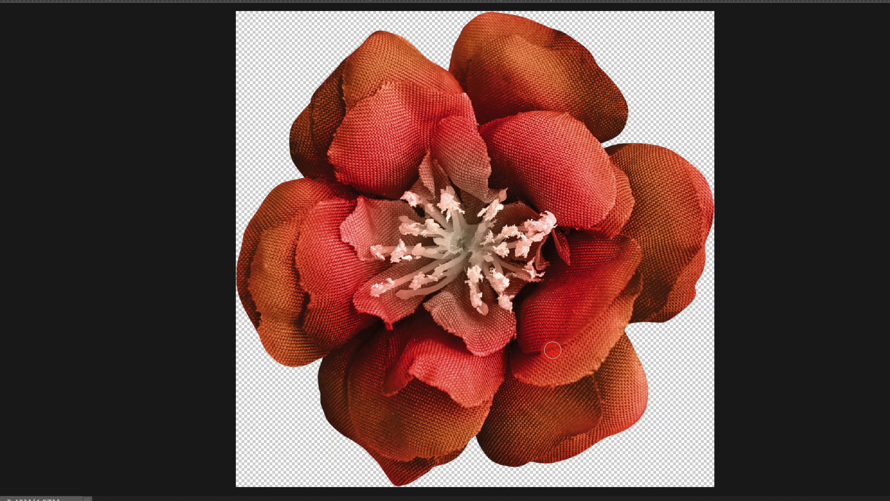
Paint soft black strokes along the edges of the flower's right and lower-right petals
{"action": "mouse_move", "coordinate": [625, 333]}
{"action": "left_mouse_down"}
{"action": "mouse_move", "coordinate": [637, 366]}
{"action": "mouse_move", "coordinate": [584, 446]}
{"action": "mouse_move", "coordinate": [540, 455]}
{"action": "left_mouse_up"}
{"action": "mouse_move", "coordinate": [582, 393]}
{"action": "left_mouse_down"}
{"action": "mouse_move", "coordinate": [519, 465]}
{"action": "mouse_move", "coordinate": [478, 438]}
{"action": "left_mouse_up"}
{"action": "left_click_drag", "start_coordinate": [504, 361], "coordinate": [619, 335]}
{"action": "left_click_drag", "start_coordinate": [636, 274], "coordinate": [618, 336]}
{"action": "mouse_move", "coordinate": [611, 149]}
{"action": "left_mouse_down"}
{"action": "mouse_move", "coordinate": [684, 161]}
{"action": "mouse_move", "coordinate": [654, 317]}
{"action": "left_mouse_up"}
Outline the outer and inner edges of the upper petals with soft black brush strokes
{"action": "key", "text": "ctrl+plus"}
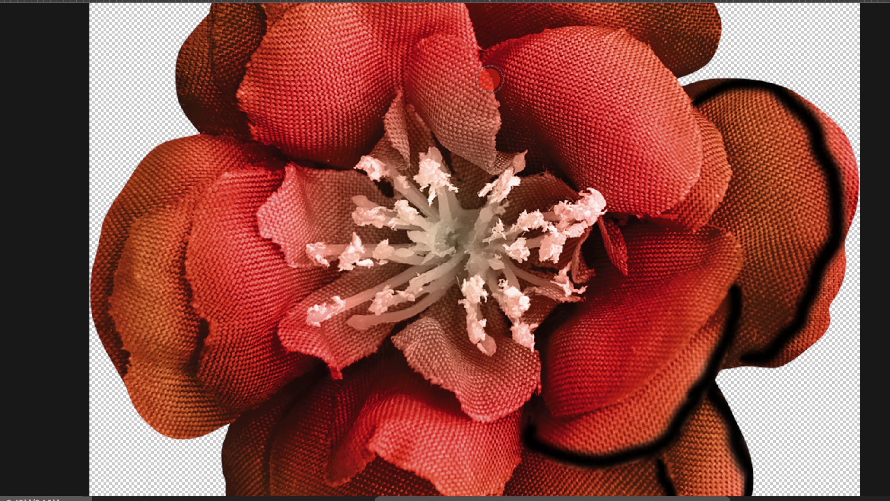
{"action": "scroll", "coordinate": [421, 175], "scroll_direction": "up", "scroll_amount": 5}
{"action": "mouse_move", "coordinate": [421, 175]}
{"action": "left_mouse_down"}
{"action": "mouse_move", "coordinate": [593, 108]}
{"action": "mouse_move", "coordinate": [676, 264]}
{"action": "mouse_move", "coordinate": [370, 139]}
{"action": "mouse_move", "coordinate": [246, 193]}
{"action": "mouse_move", "coordinate": [168, 330]}
{"action": "left_mouse_up"}
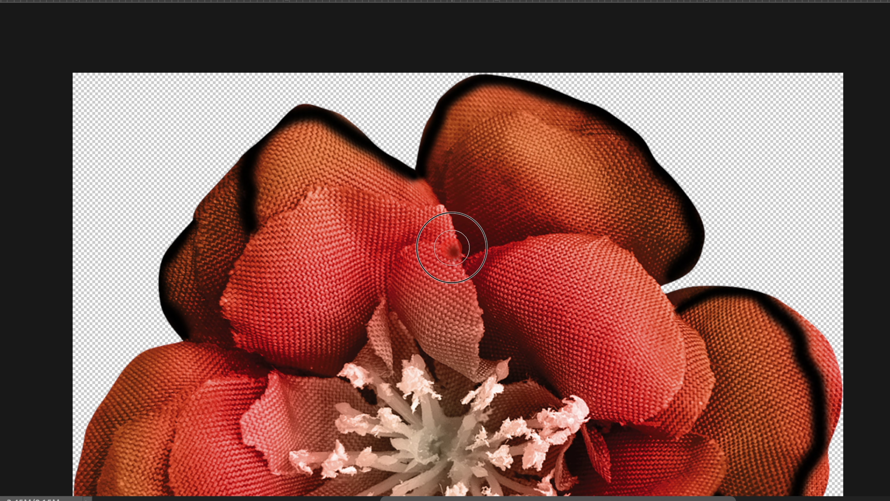
{"action": "left_click_drag", "start_coordinate": [457, 249], "coordinate": [308, 364]}
{"action": "mouse_move", "coordinate": [386, 298]}
{"action": "left_mouse_down"}
{"action": "mouse_move", "coordinate": [453, 276]}
{"action": "mouse_move", "coordinate": [473, 360]}
{"action": "left_mouse_up"}
{"action": "mouse_move", "coordinate": [459, 259]}
{"action": "left_mouse_down"}
{"action": "mouse_move", "coordinate": [574, 238]}
{"action": "mouse_move", "coordinate": [680, 382]}
{"action": "mouse_move", "coordinate": [725, 421]}
{"action": "left_mouse_up"}
Paint black strokes along the remaining edges of the left, lower and inner petals around the flower's center
{"action": "scroll", "coordinate": [725, 421], "scroll_direction": "down", "scroll_amount": 5}
{"action": "scroll", "coordinate": [725, 421], "scroll_direction": "right", "scroll_amount": 4}
{"action": "mouse_move", "coordinate": [526, 211]}
{"action": "left_mouse_down"}
{"action": "mouse_move", "coordinate": [563, 250]}
{"action": "mouse_move", "coordinate": [475, 363]}
{"action": "mouse_move", "coordinate": [372, 355]}
{"action": "mouse_move", "coordinate": [329, 390]}
{"action": "mouse_move", "coordinate": [249, 362]}
{"action": "mouse_move", "coordinate": [214, 321]}
{"action": "left_mouse_up"}
{"action": "scroll", "coordinate": [214, 320], "scroll_direction": "down", "scroll_amount": 4}
{"action": "scroll", "coordinate": [213, 321], "scroll_direction": "left", "scroll_amount": 5}
{"action": "left_click_drag", "start_coordinate": [323, 402], "coordinate": [312, 256]}
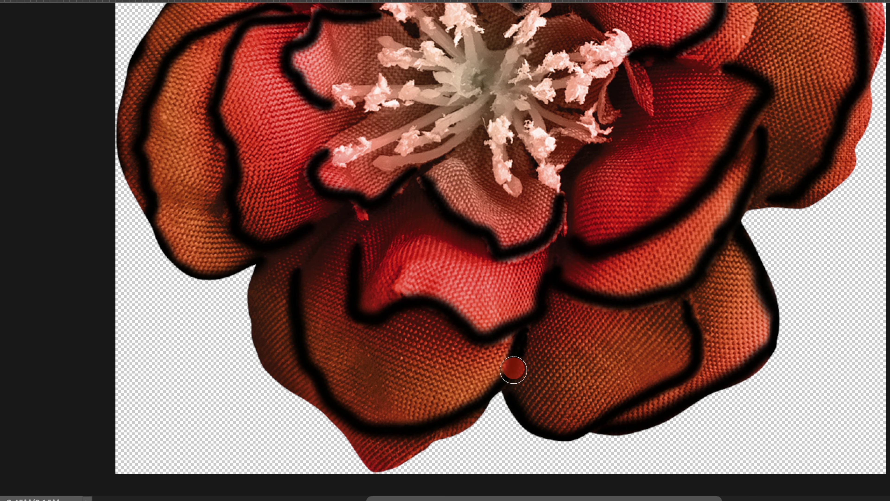
{"action": "scroll", "coordinate": [858, 219], "scroll_direction": "up", "scroll_amount": 4}
{"action": "scroll", "coordinate": [858, 219], "scroll_direction": "right", "scroll_amount": 5}
{"action": "mouse_move", "coordinate": [673, 193]}
{"action": "left_mouse_down"}
{"action": "mouse_move", "coordinate": [667, 234]}
{"action": "mouse_move", "coordinate": [601, 323]}
{"action": "left_mouse_up"}
{"action": "key", "text": "ctrl+0"}
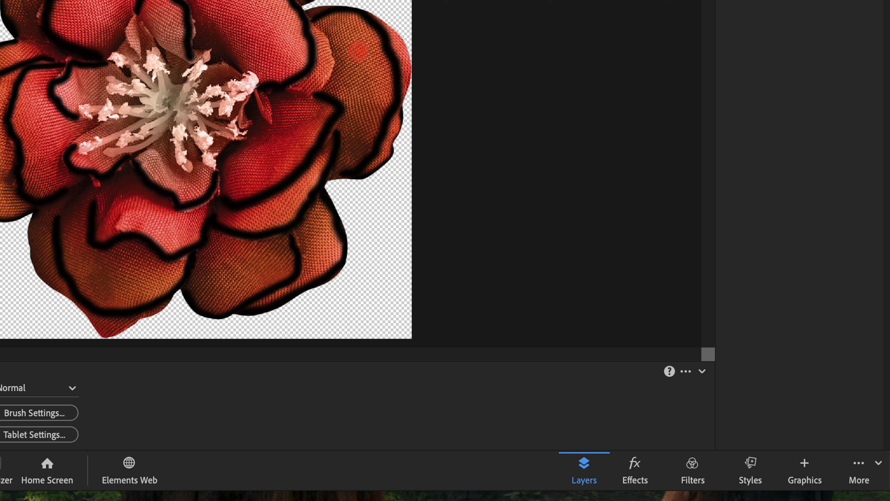
Apply the black "Glitter Styles - Any Color B" style to the painted petal edges on Layer 1
{"action": "left_click", "coordinate": [750, 462]}
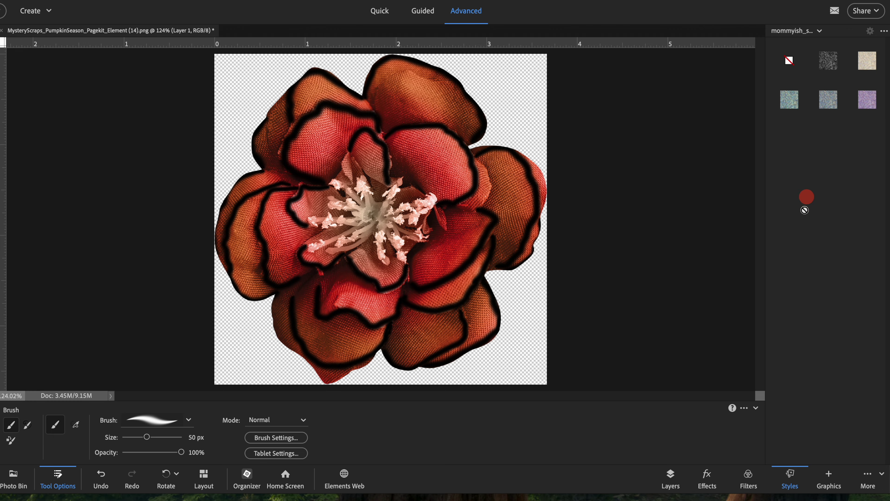
{"action": "left_click", "coordinate": [670, 476]}
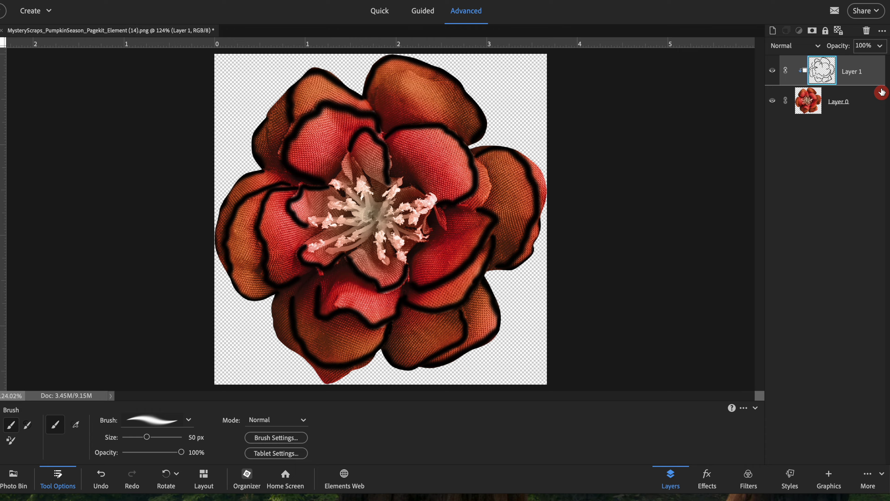
{"action": "left_click", "coordinate": [869, 75]}
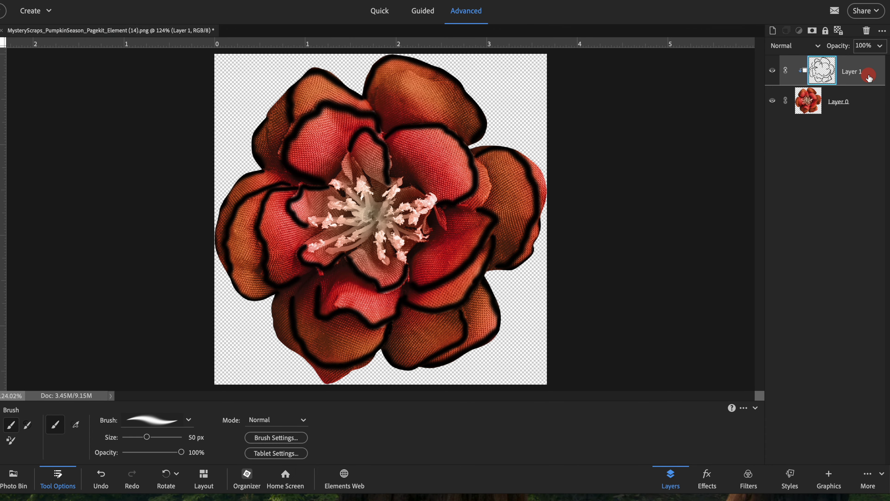
{"action": "left_click", "coordinate": [790, 475]}
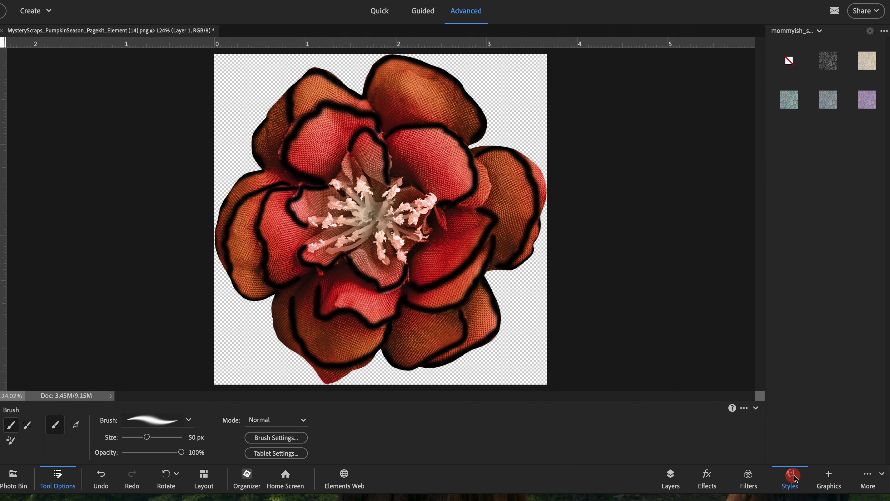
{"action": "left_click", "coordinate": [828, 62]}
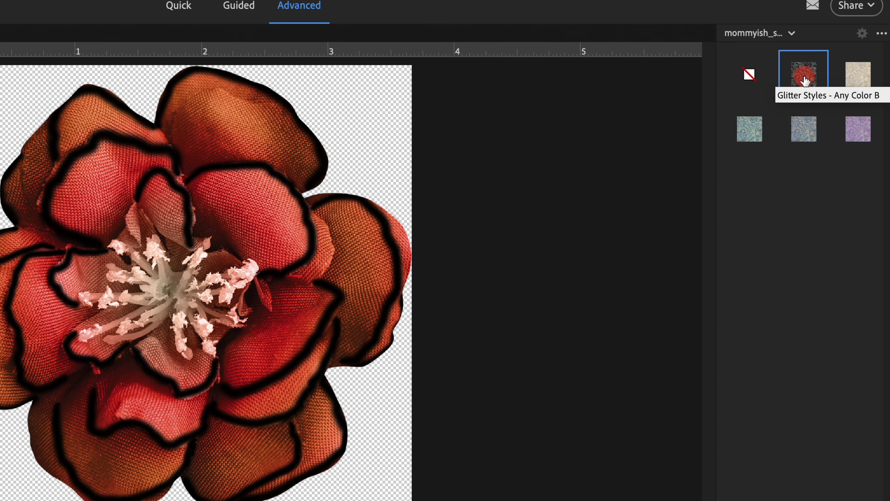
{"action": "left_click", "coordinate": [805, 80]}
{"action": "key", "text": "ctrl+z"}
{"action": "left_click_drag", "start_coordinate": [803, 83], "coordinate": [294, 191]}
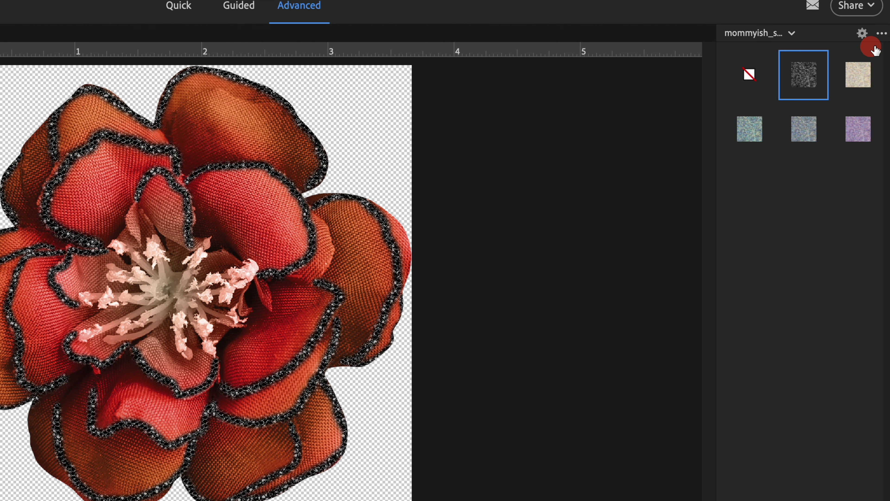
Lower the opacity of the glitter edge layer to 91%
{"action": "left_click", "coordinate": [734, 498]}
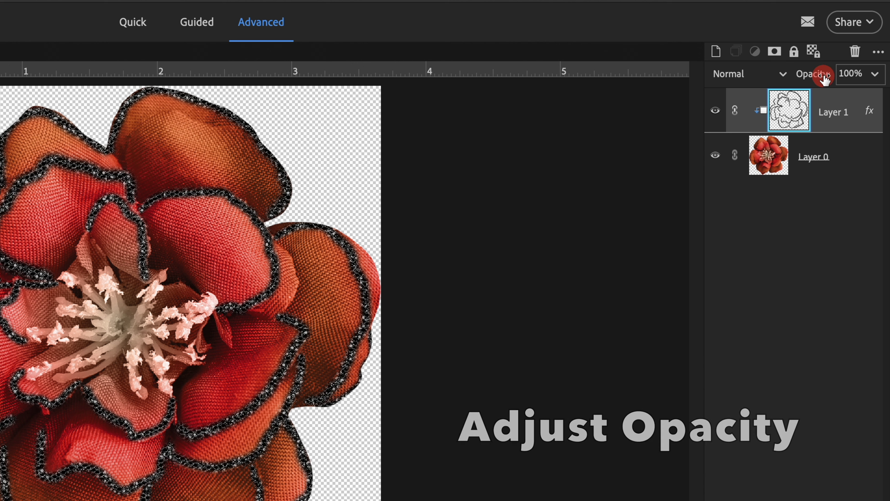
{"action": "left_click", "coordinate": [813, 75]}
{"action": "mouse_move", "coordinate": [813, 75]}
{"action": "left_mouse_down"}
{"action": "mouse_move", "coordinate": [806, 75]}
{"action": "mouse_move", "coordinate": [810, 89]}
{"action": "left_mouse_up"}
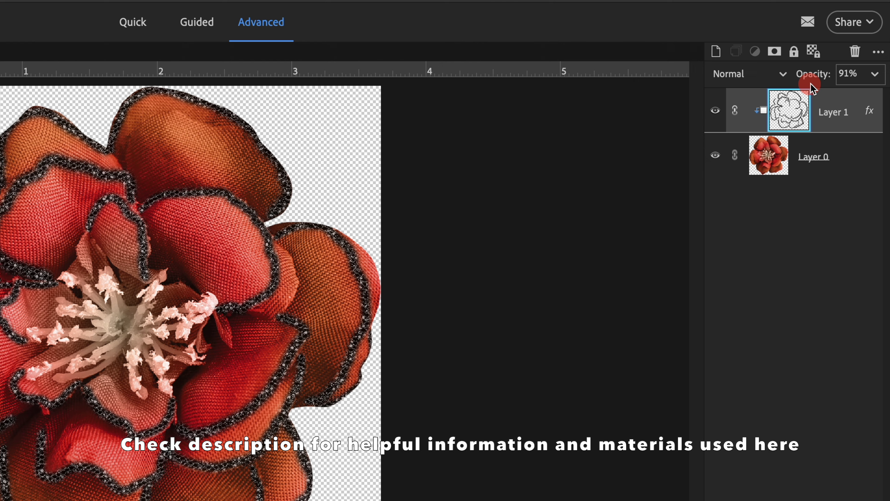